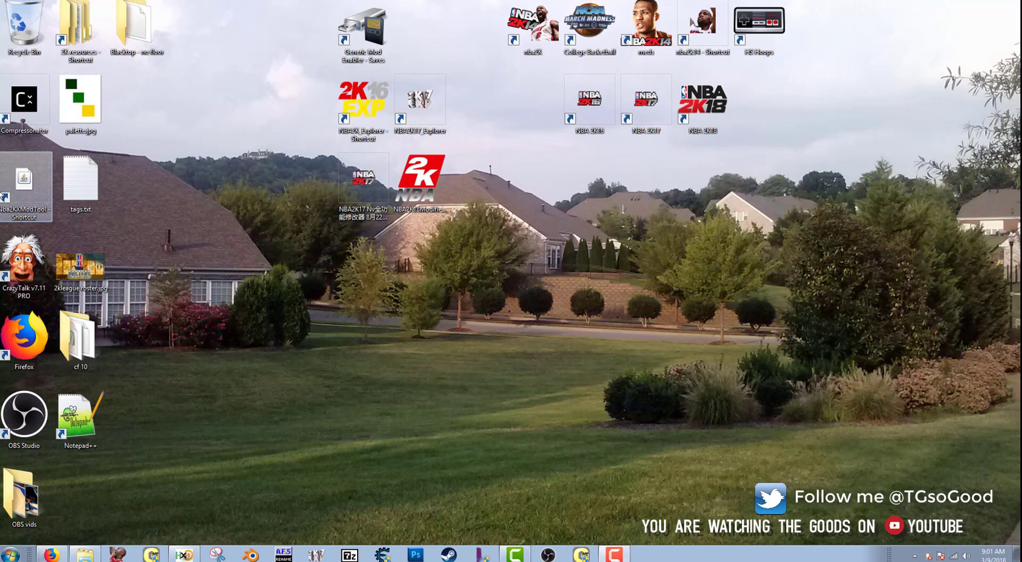
Step: Open the NBA 2K18 game folder in a maximized window and look through its archive files, such as 2D and 3A
click(93, 555)
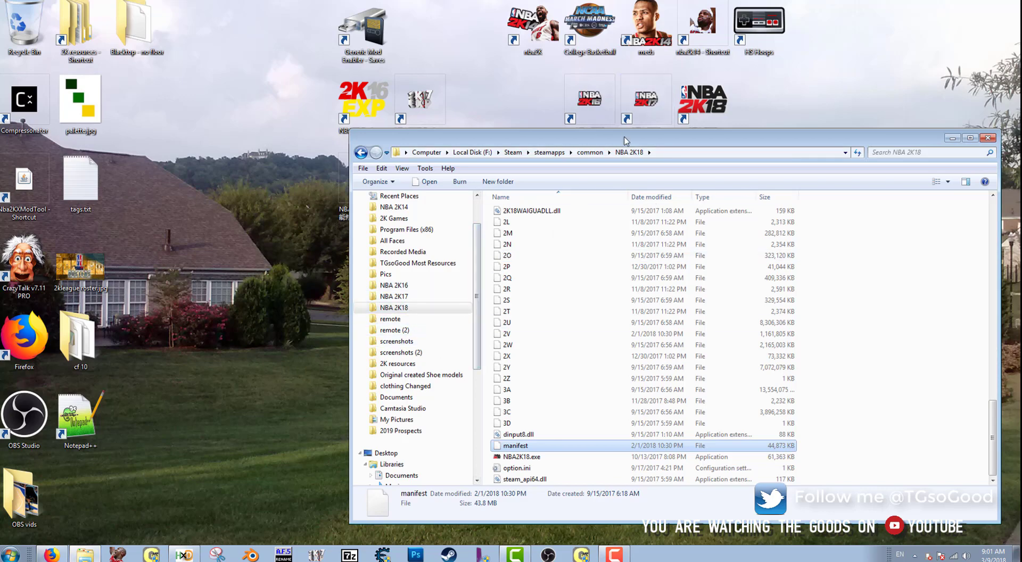
drag(572, 142, 639, 0)
key(super+Up)
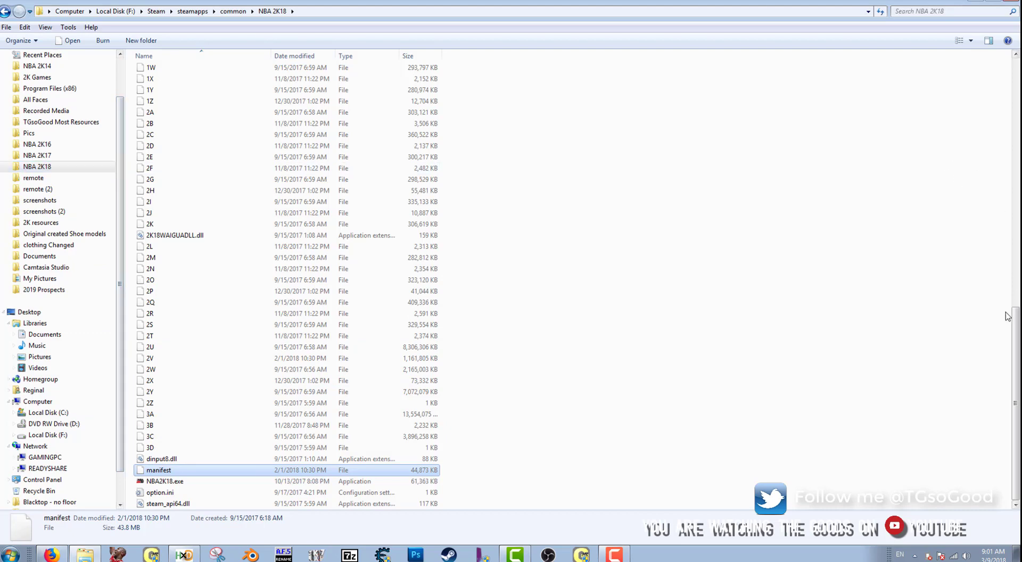
drag(1014, 315, 1003, 139)
scroll(675, 206, down, 10)
drag(600, 102, 240, 509)
click(183, 118)
click(176, 146)
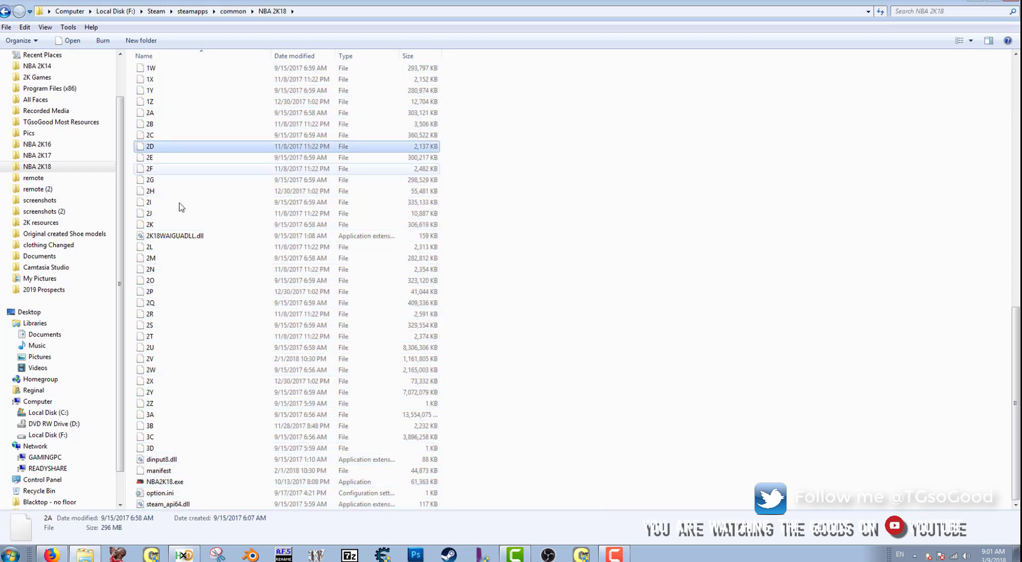
click(160, 414)
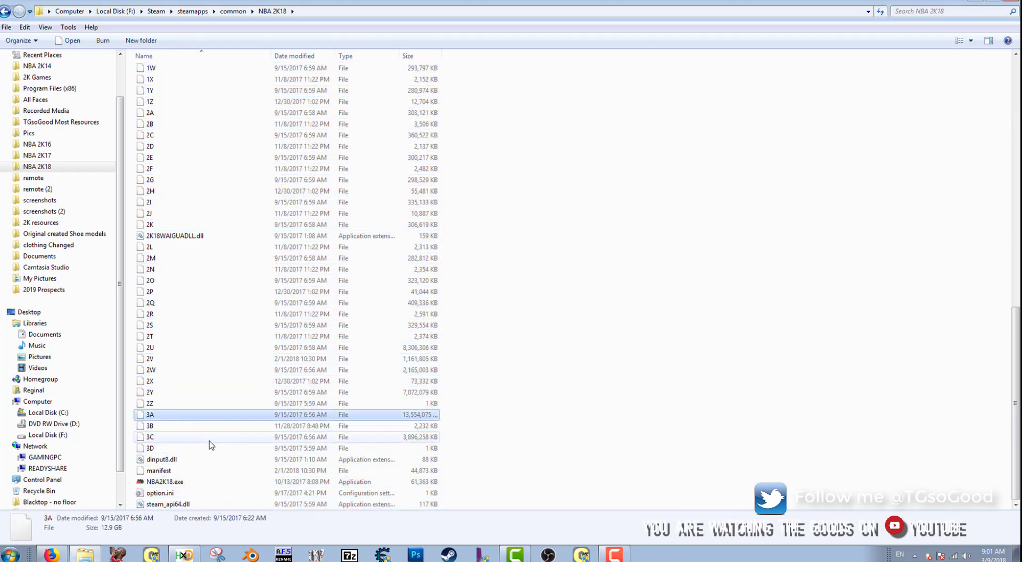
Step: Restore the folder window to its smaller size and select the manifest file near the end of the list
drag(532, 18, 574, 66)
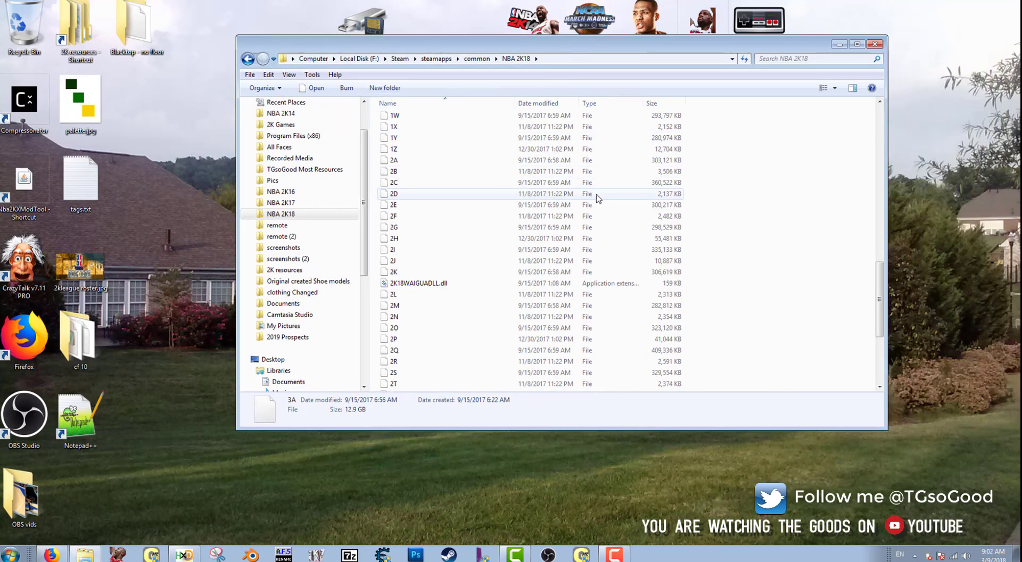
drag(880, 338, 882, 400)
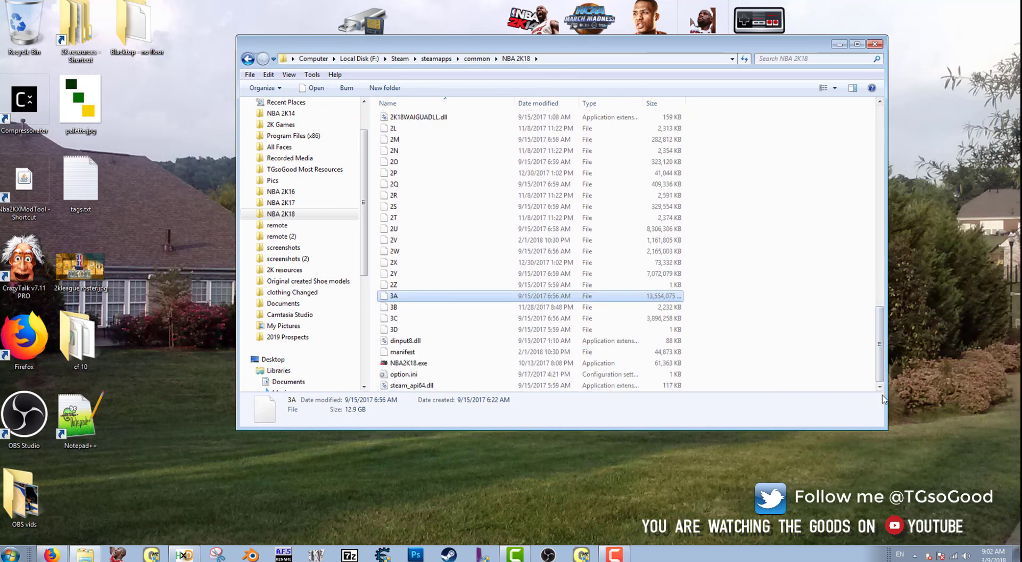
click(398, 353)
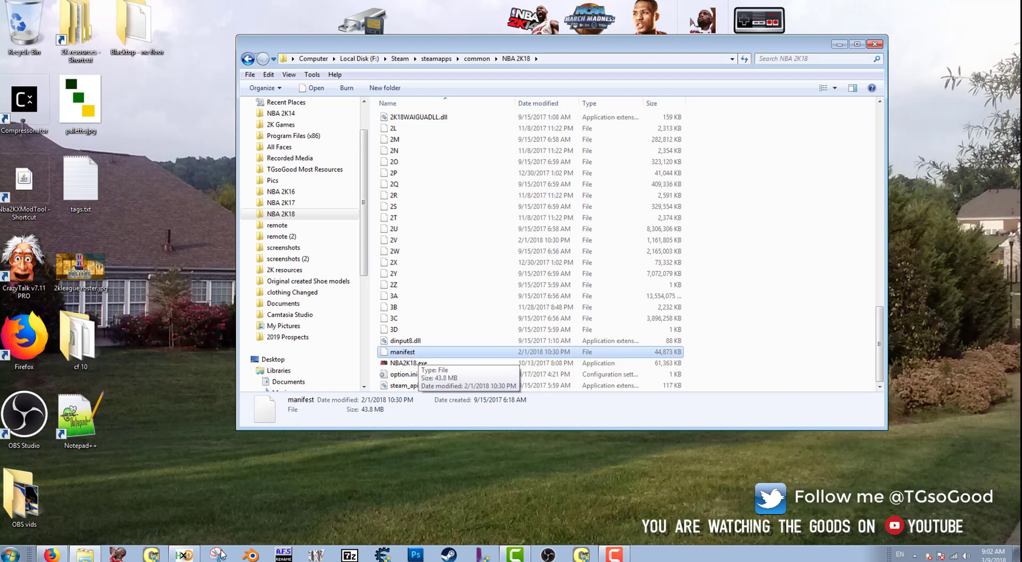
Step: Switch to HxD and search the manifest forward for the text string png1013.iff
mouse_move(191, 557)
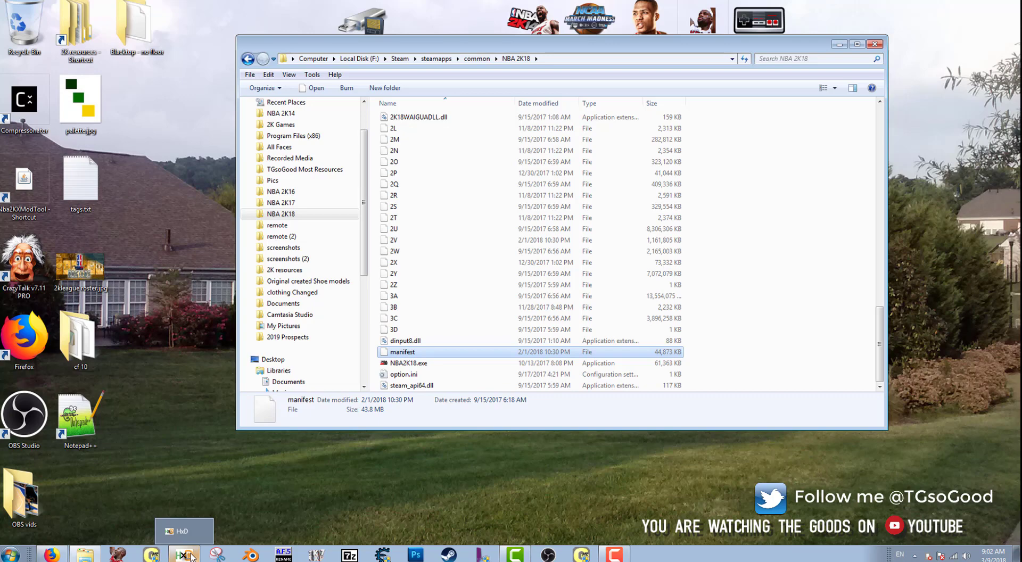
click(191, 556)
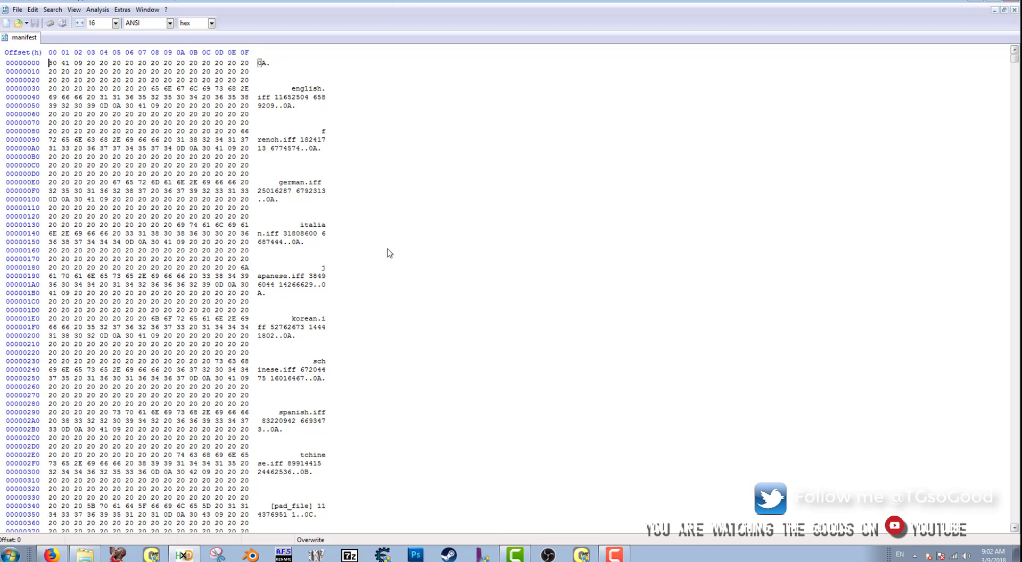
key(ctrl+f)
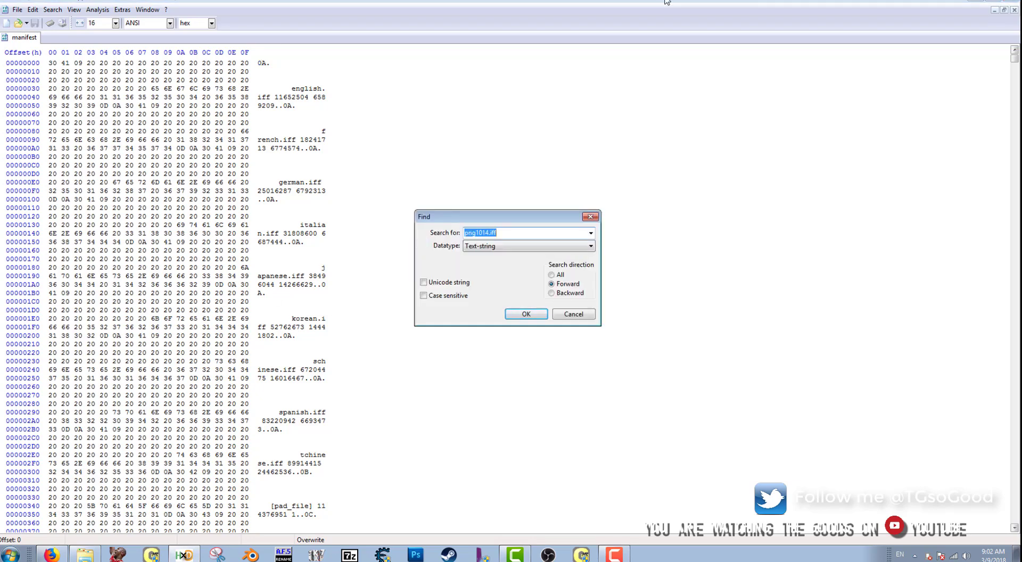
key(shift+Right)
key(shift+Right)
key(shift+Right)
key(shift+Right)
key(shift+Right)
key(shift+Right)
text(3.if)
key(Return)
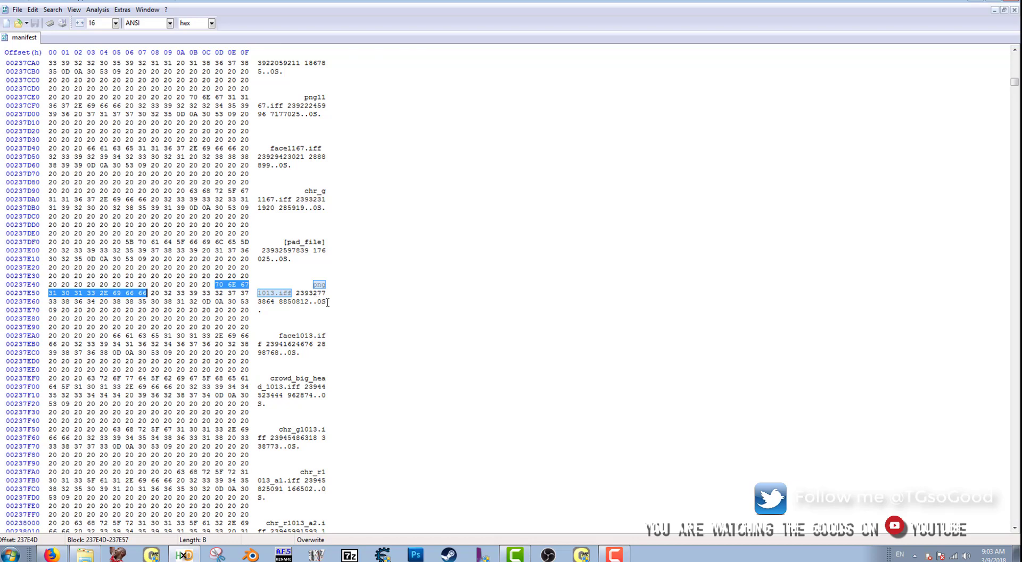
Step: Highlight the 0S archive code after the png1013.iff entry and find the matching 0S file in the game folder
drag(317, 302, 327, 302)
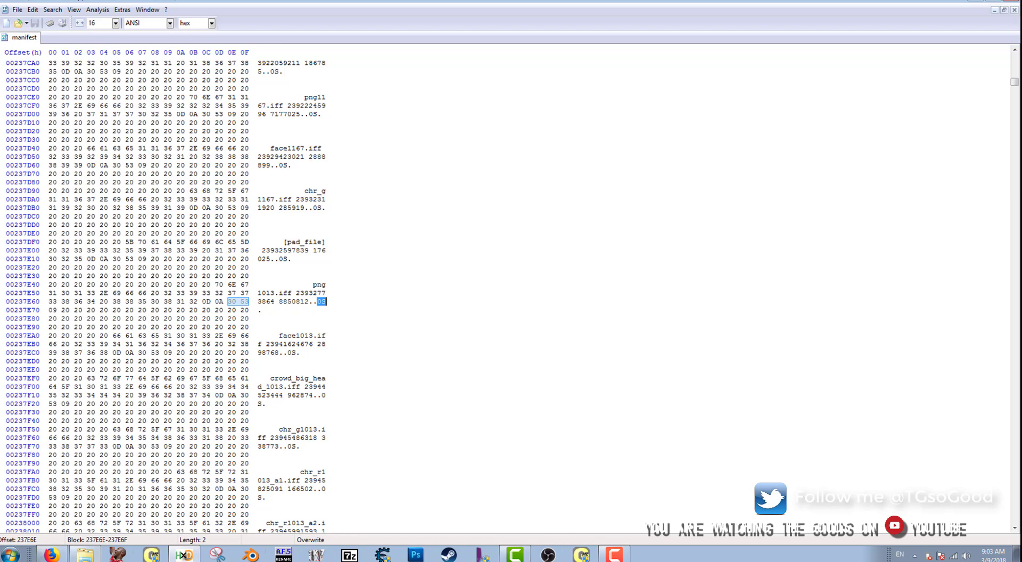
click(85, 554)
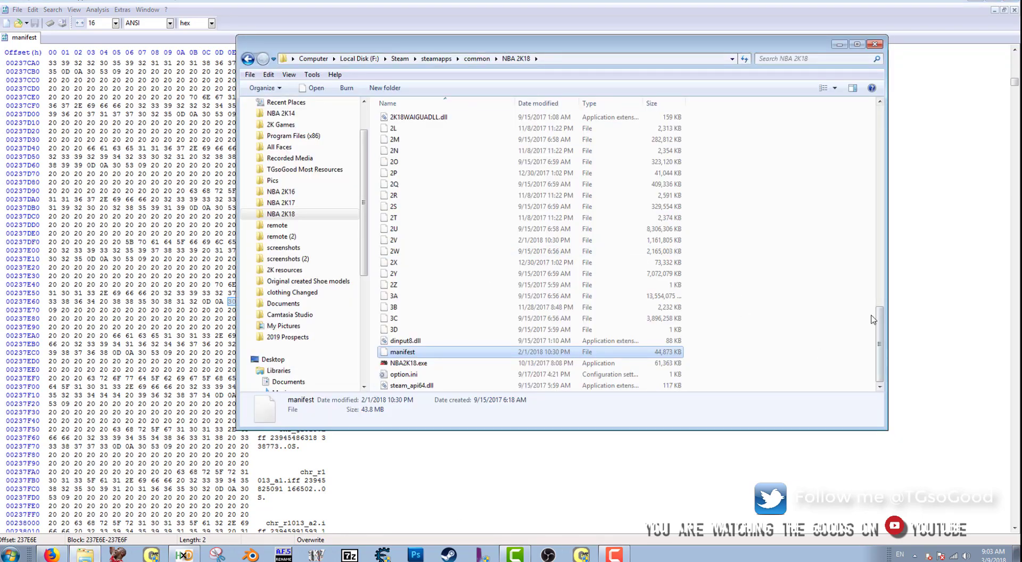
drag(878, 341, 878, 152)
click(393, 238)
drag(390, 242, 390, 502)
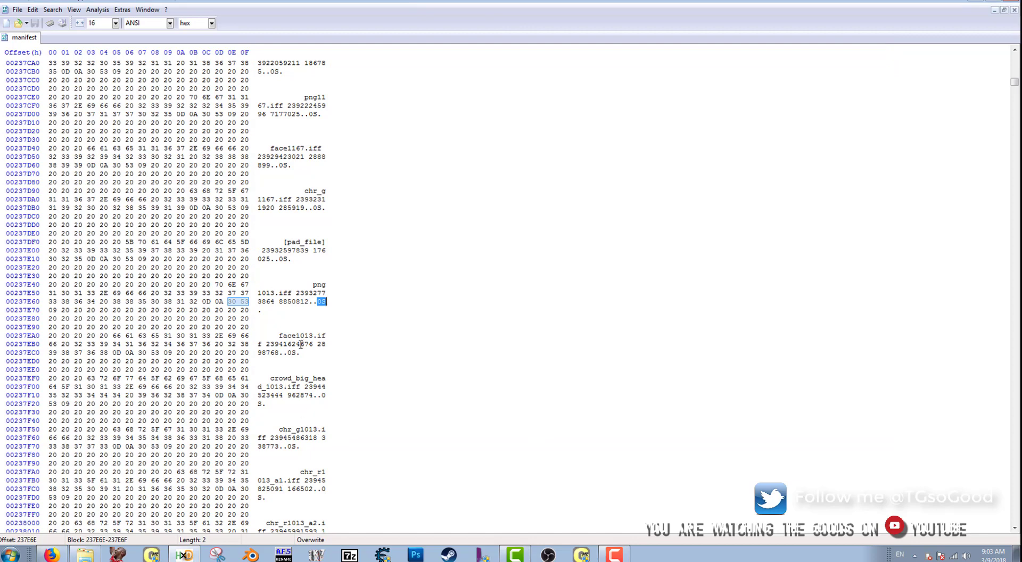
Step: Highlight the 0S archive code after the face1013.iff entry, and minimize the hex editor and the game folder
drag(277, 336, 296, 353)
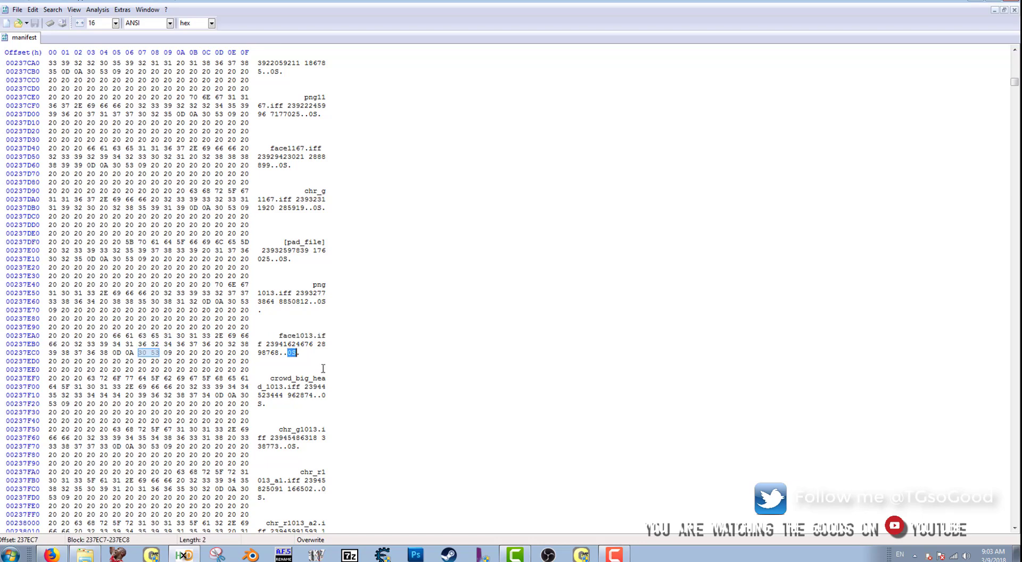
click(979, 3)
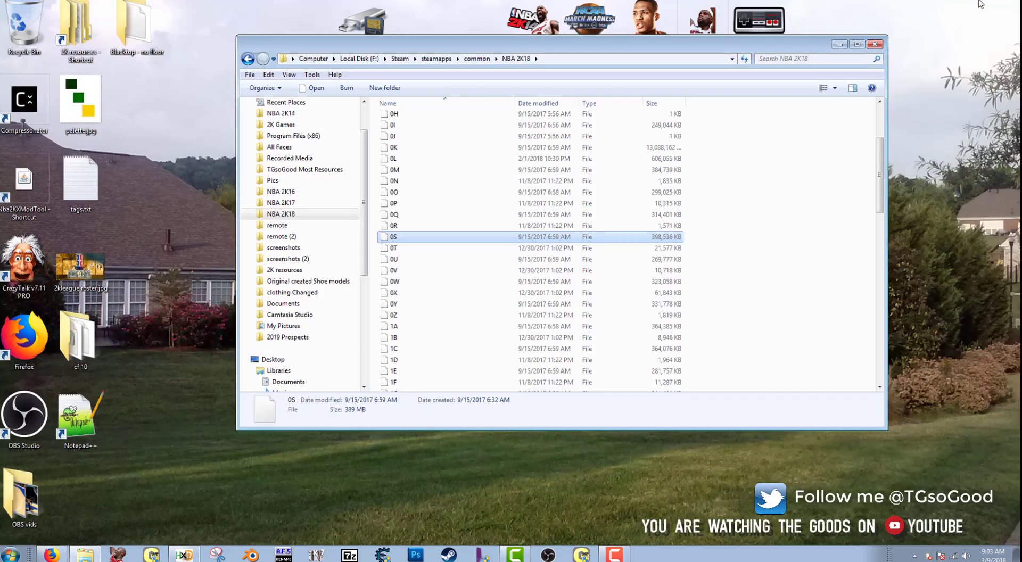
click(838, 45)
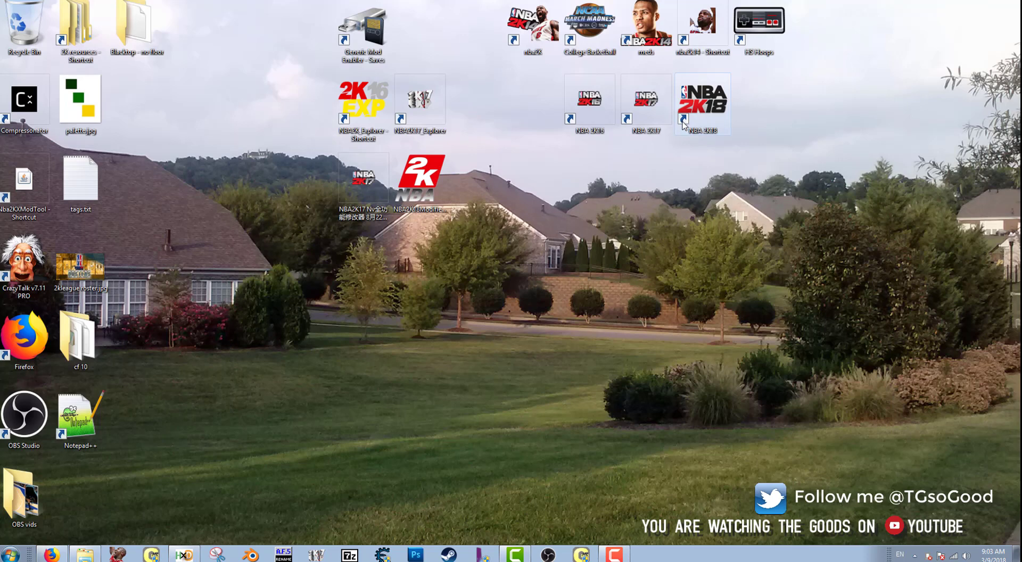
click(418, 105)
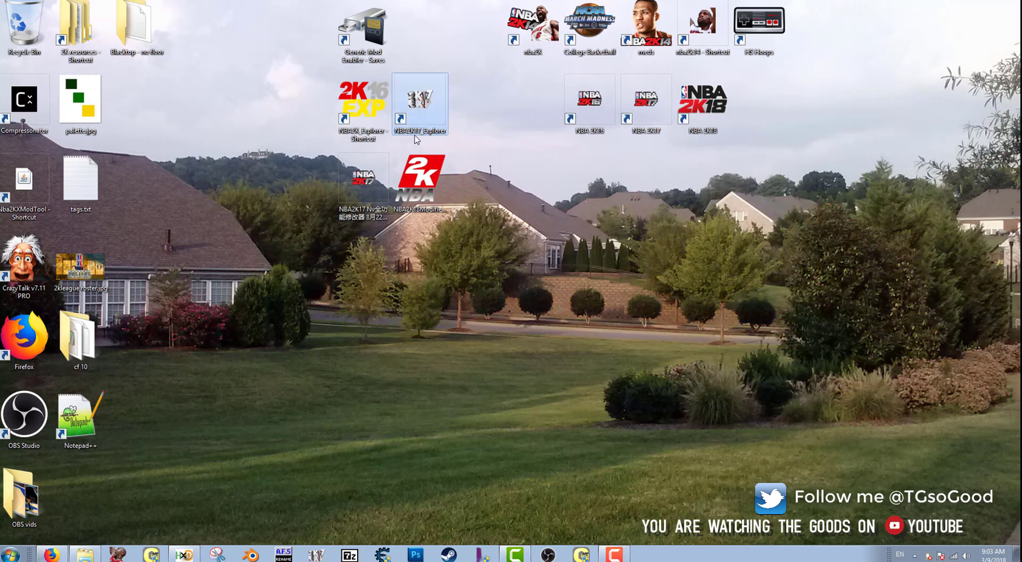
click(360, 120)
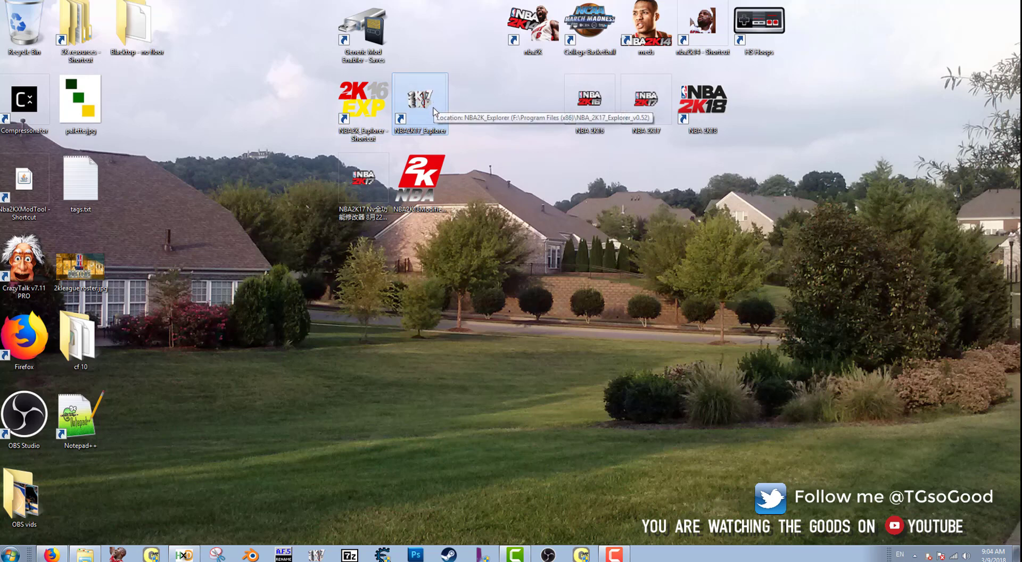
click(85, 554)
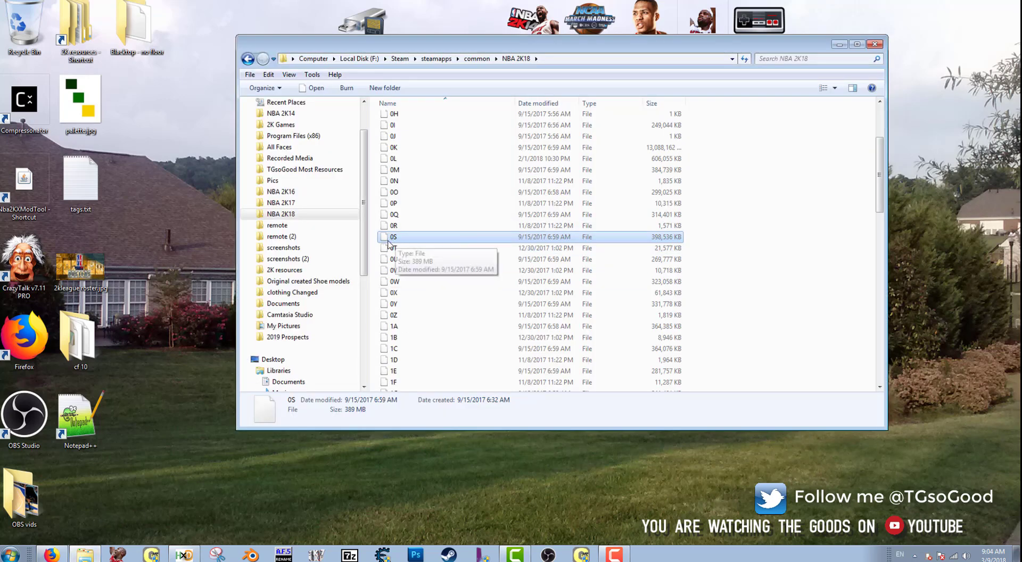
click(840, 45)
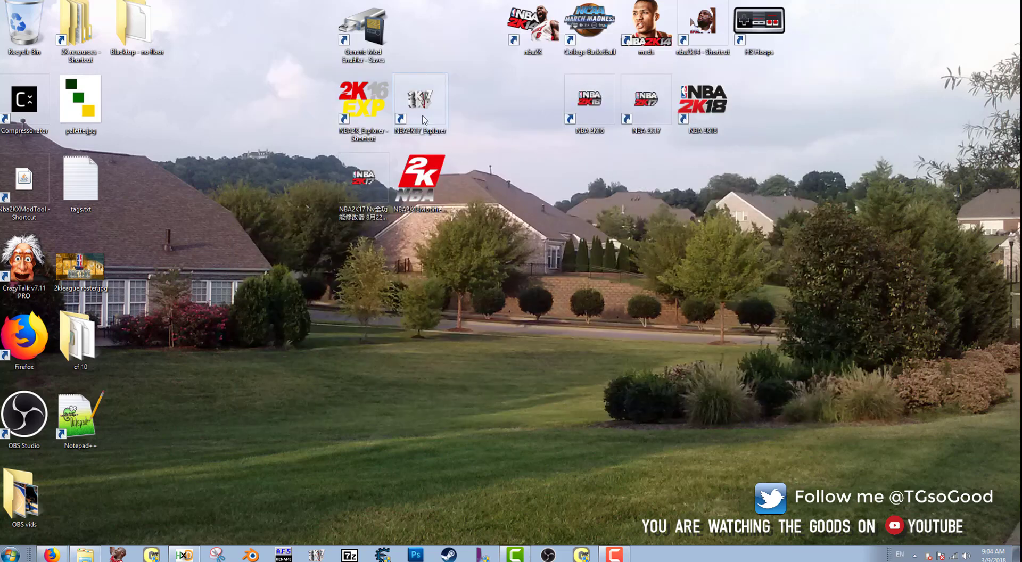
Step: Launch NBA 2K17 Explorer and enable the 0S - Cavaliers archive in its preferences
double_click(423, 118)
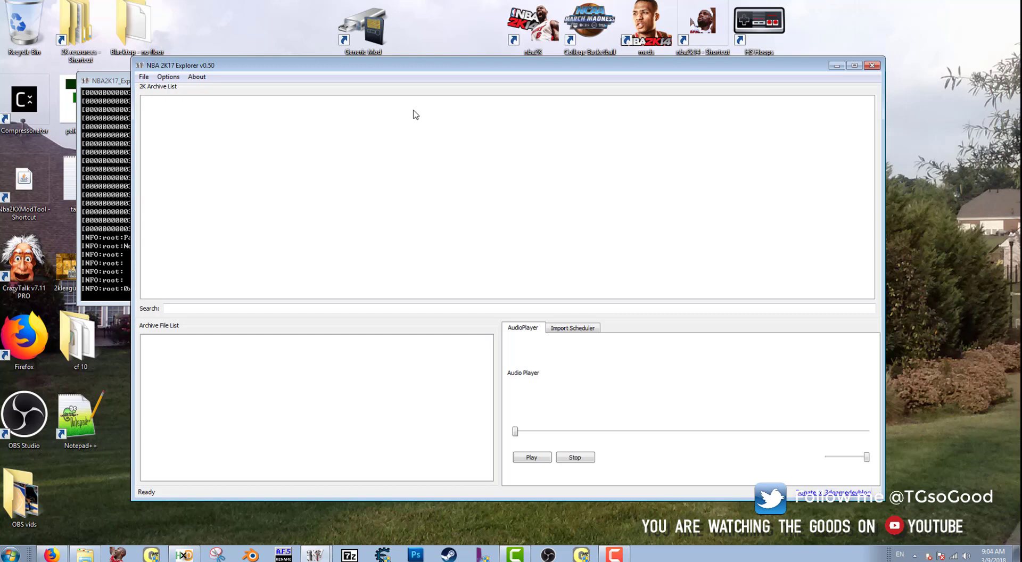
click(170, 78)
click(187, 90)
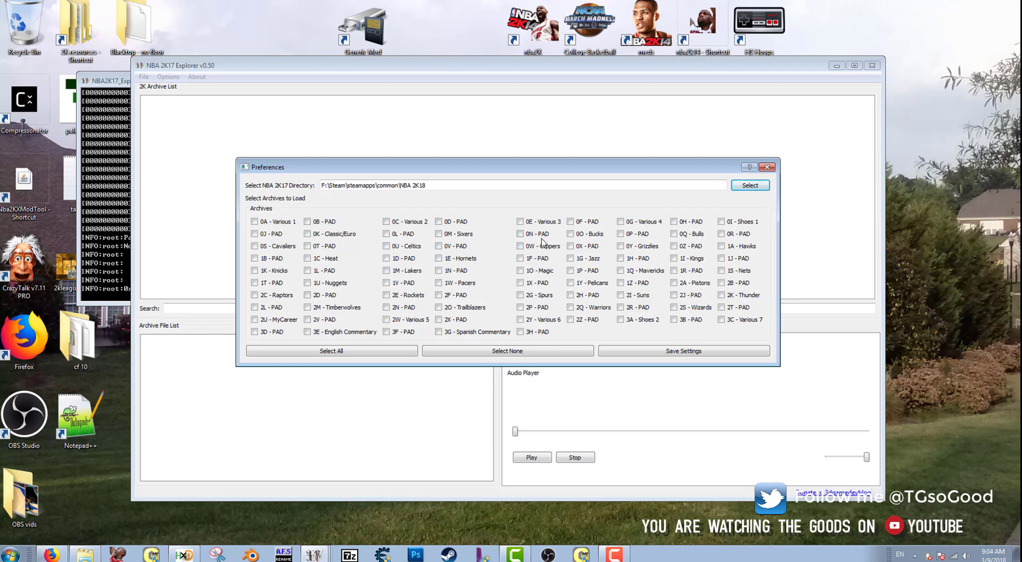
click(255, 246)
Step: Check the game directory path set in the preferences, highlighting the Steam NBA 2K18 folder
drag(326, 187, 434, 199)
click(432, 193)
drag(328, 188, 451, 193)
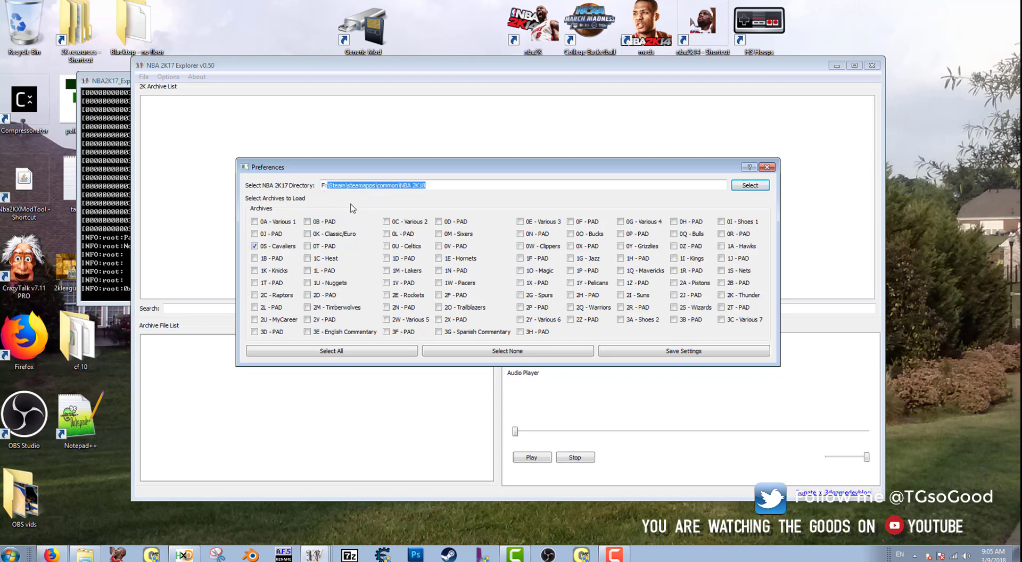
click(449, 187)
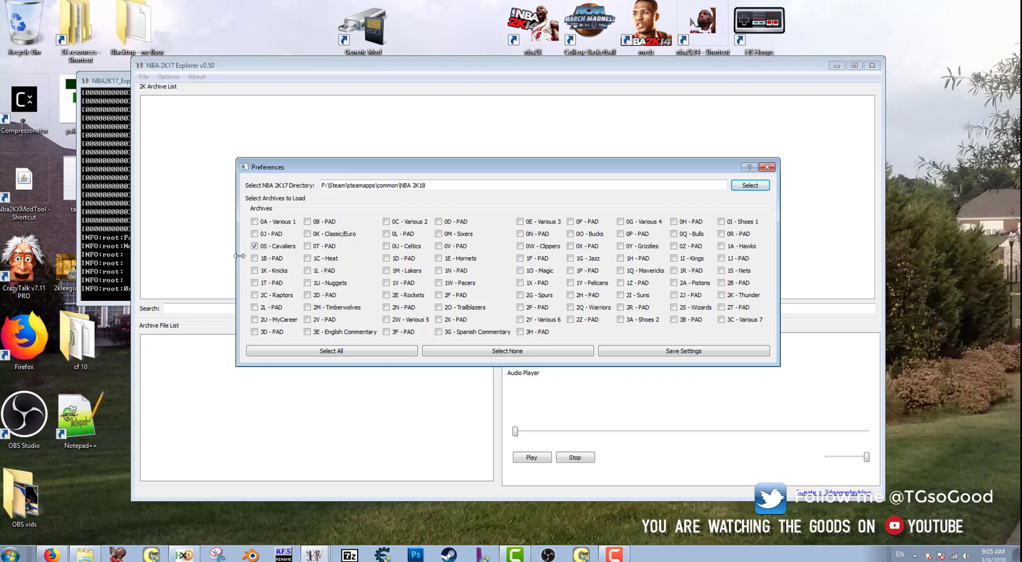
Step: Close the preferences and load the enabled game archive
click(767, 167)
click(143, 78)
click(158, 91)
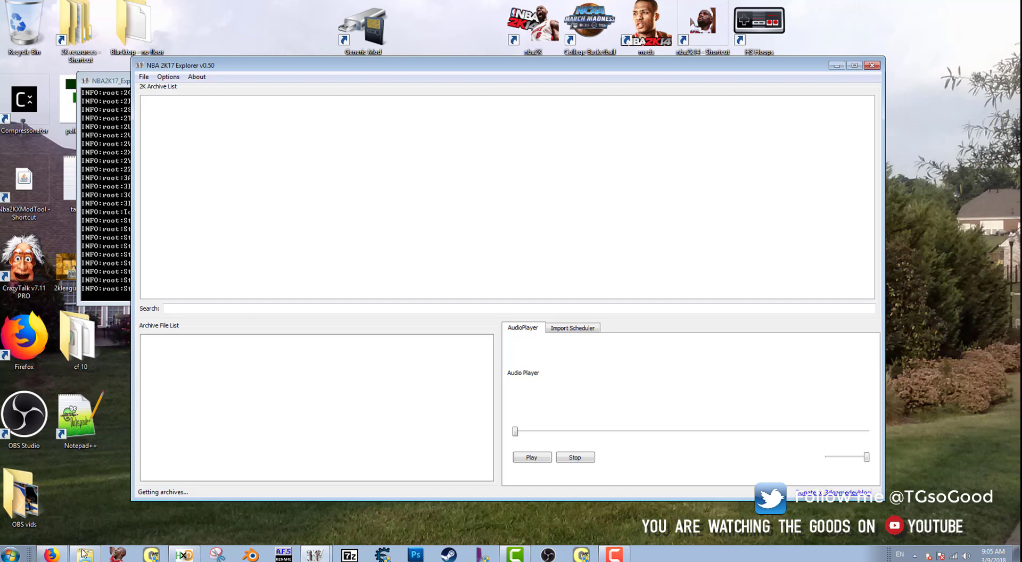
Step: Switch to HxD and highlight the face1013.iff and png1013.iff names in the manifest, and minimize it again
click(183, 555)
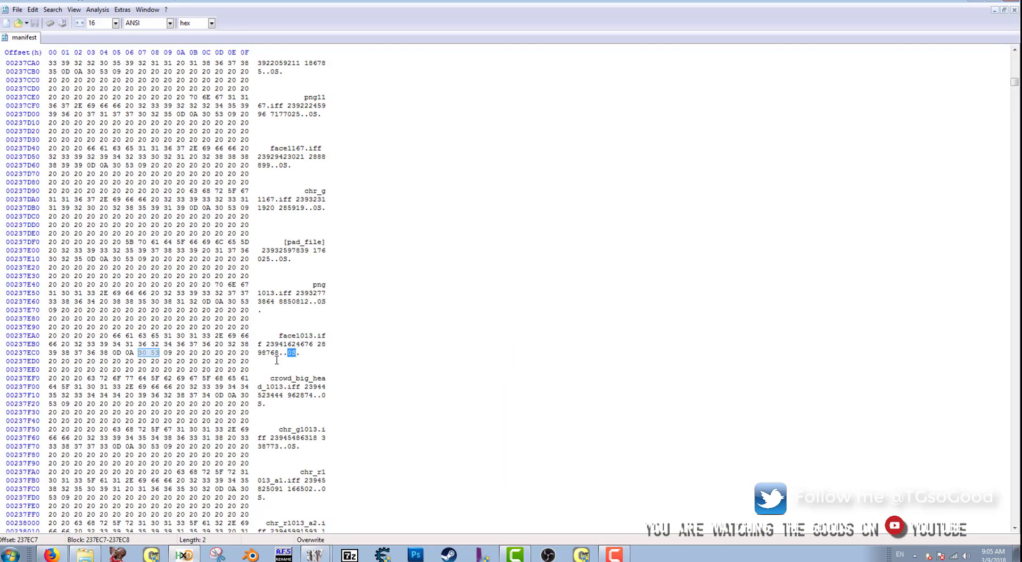
mouse_move(278, 334)
mouse_down()
mouse_move(329, 335)
mouse_move(262, 343)
mouse_up()
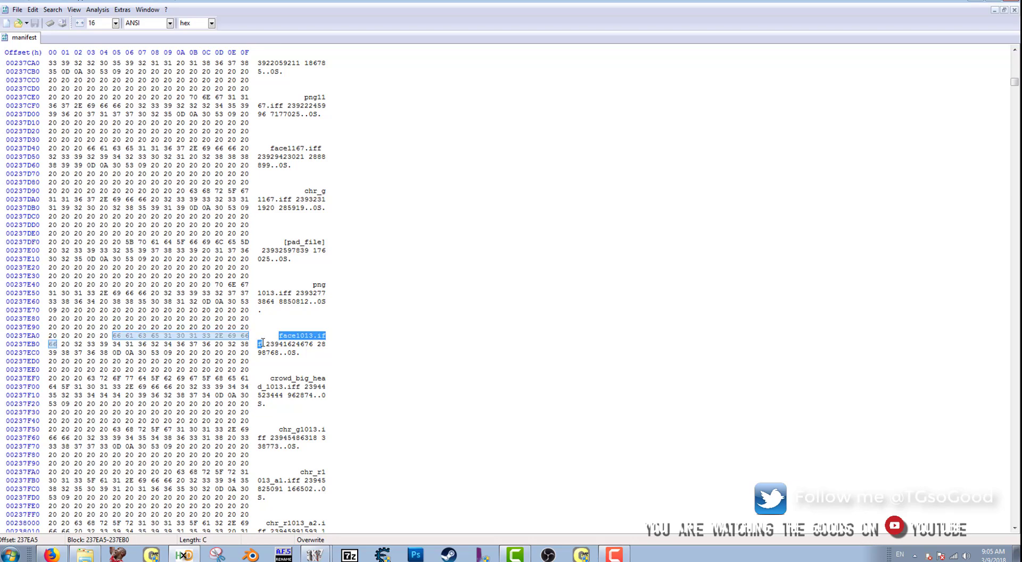
drag(313, 285, 293, 294)
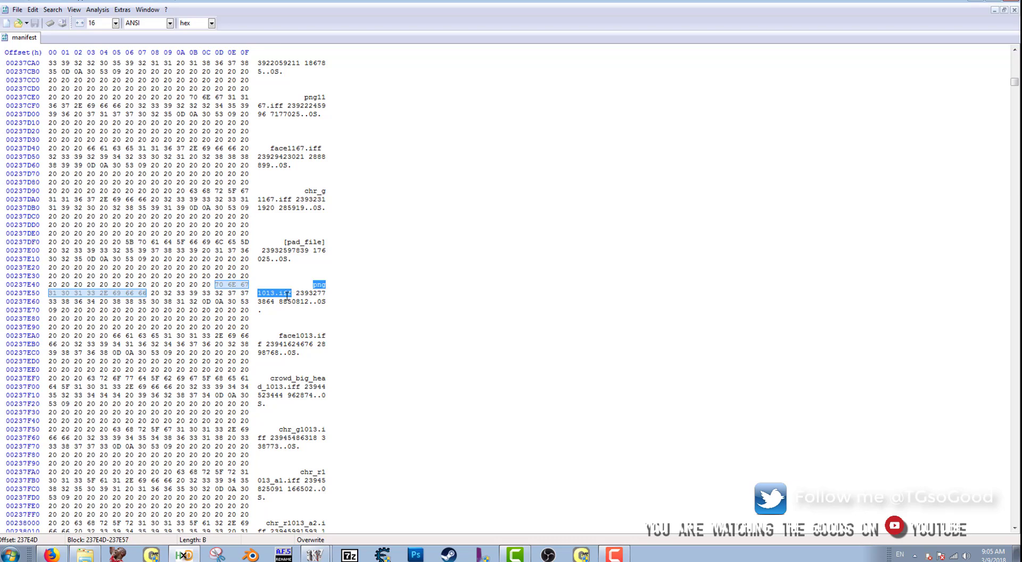
click(977, 4)
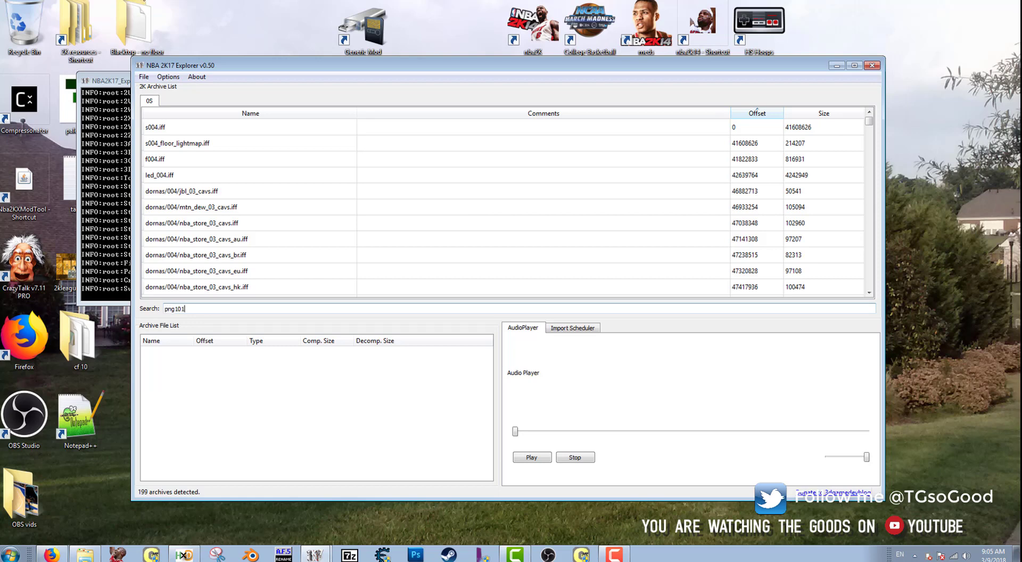
Step: Search the 0S archive in NBA 2K17 Explorer for png1013 and bring its related player files into view
key(Return)
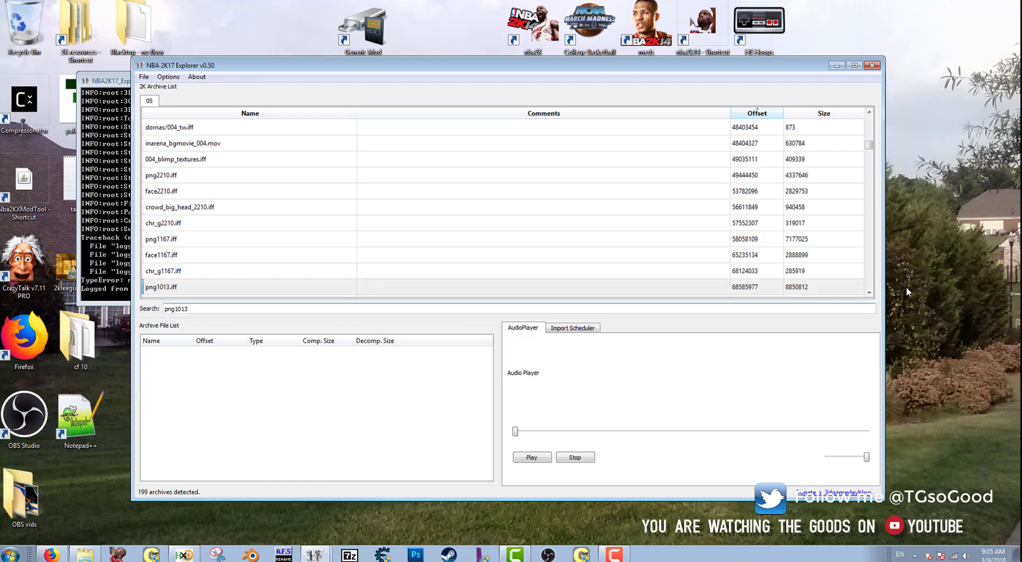
click(868, 293)
click(869, 292)
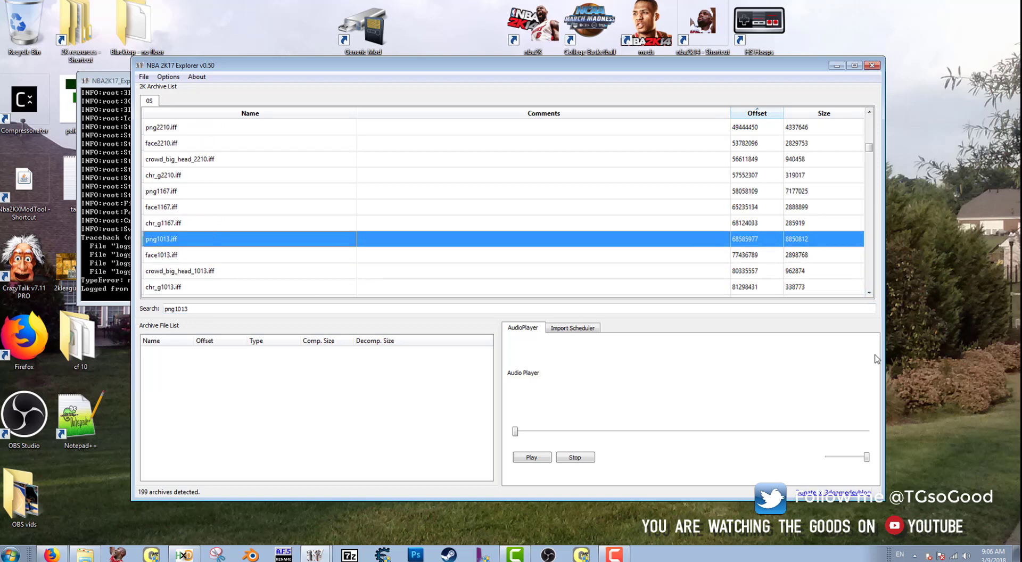
double_click(869, 293)
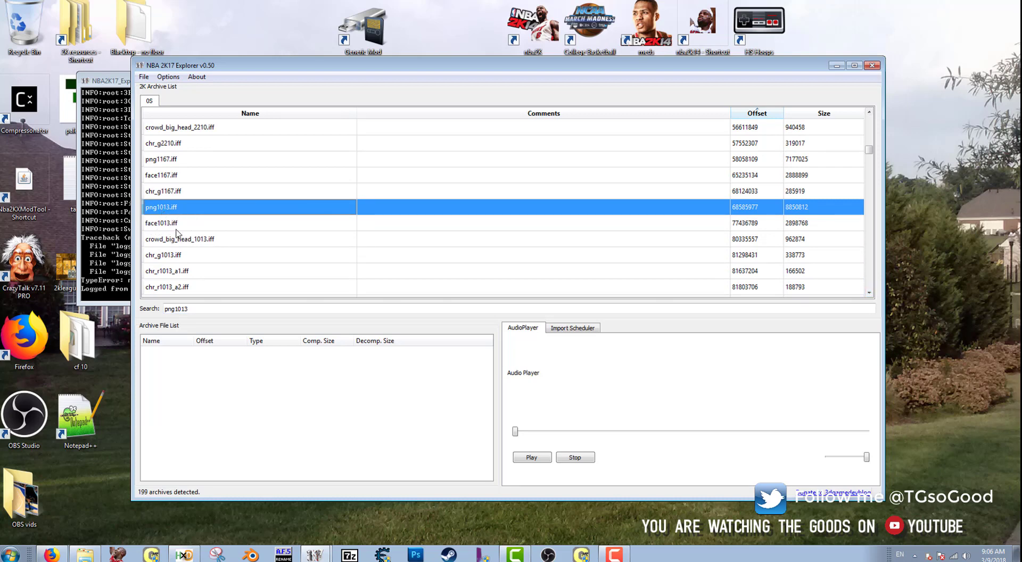
Step: Export the png1013.iff archive to the Desktop as an .iff file, and select the exported file there
right_click(184, 211)
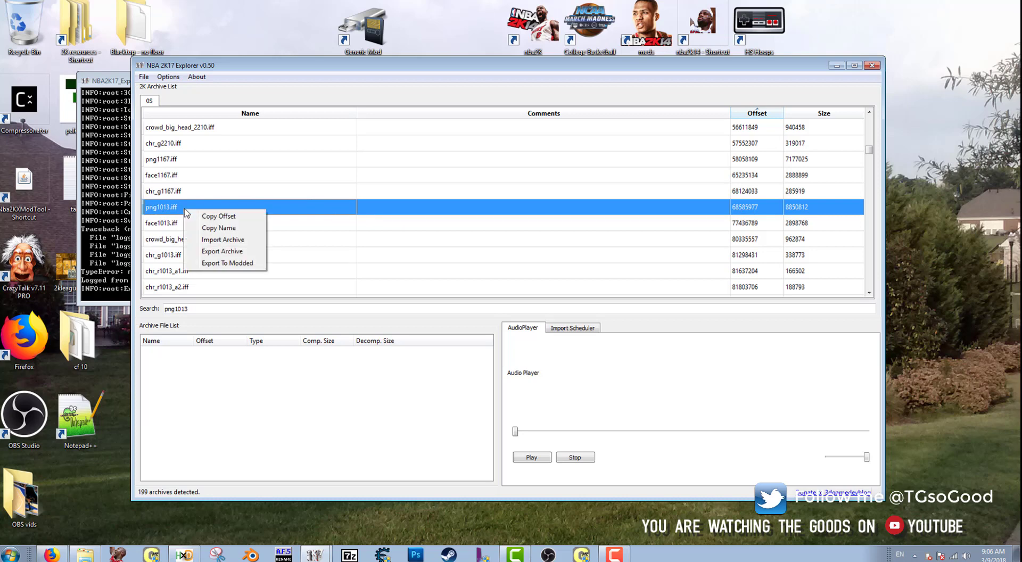
click(233, 251)
drag(223, 234, 222, 133)
click(173, 162)
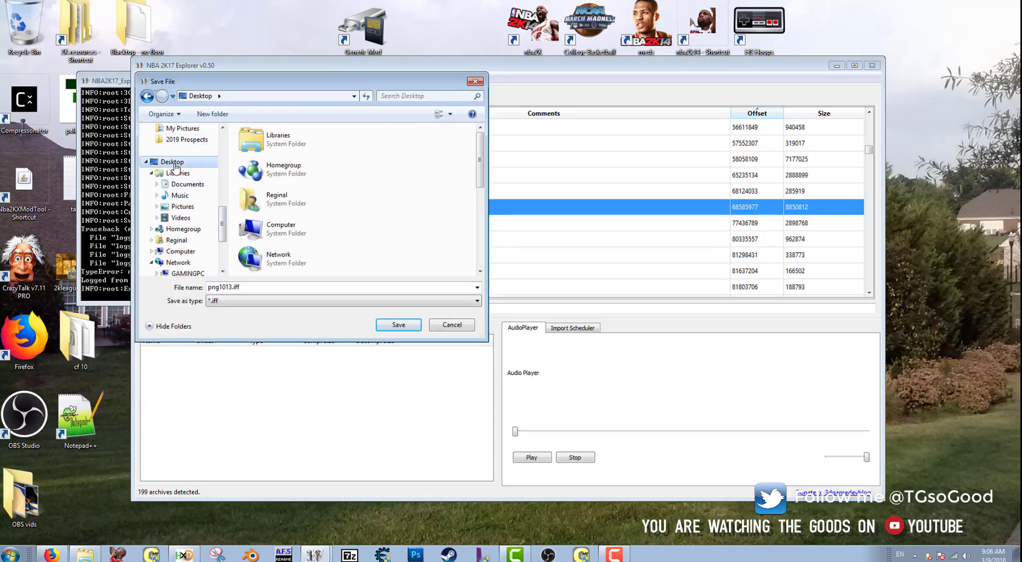
click(398, 325)
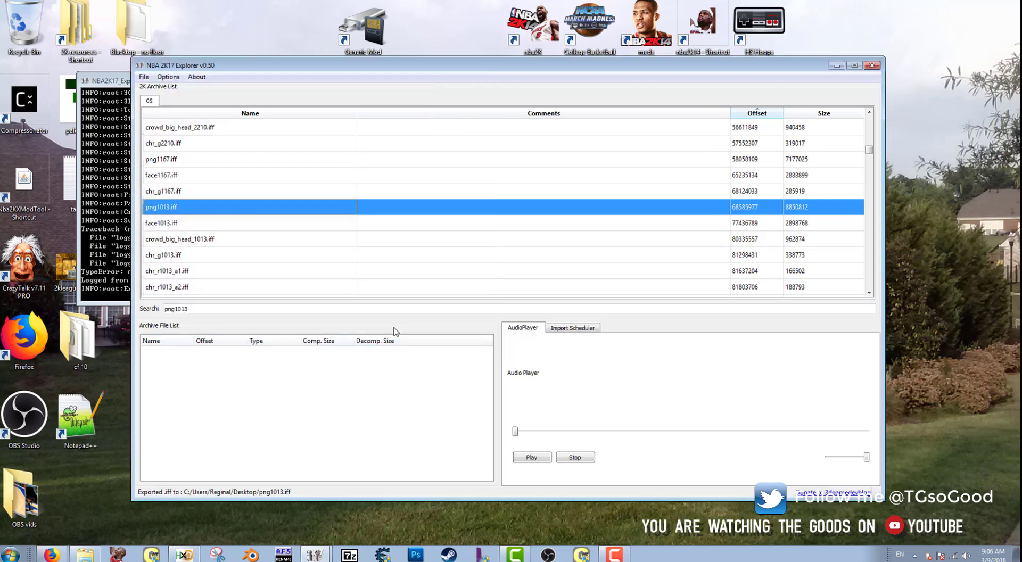
drag(88, 503, 91, 495)
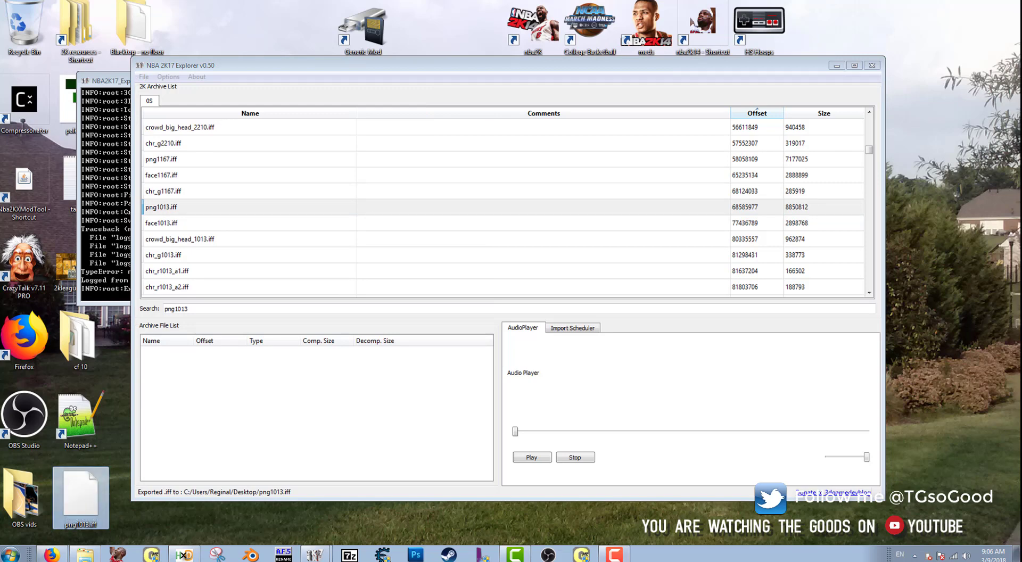
Step: Export the face1013.iff archive to the Desktop, and close NBA 2K17 Explorer along with its console window
right_click(178, 222)
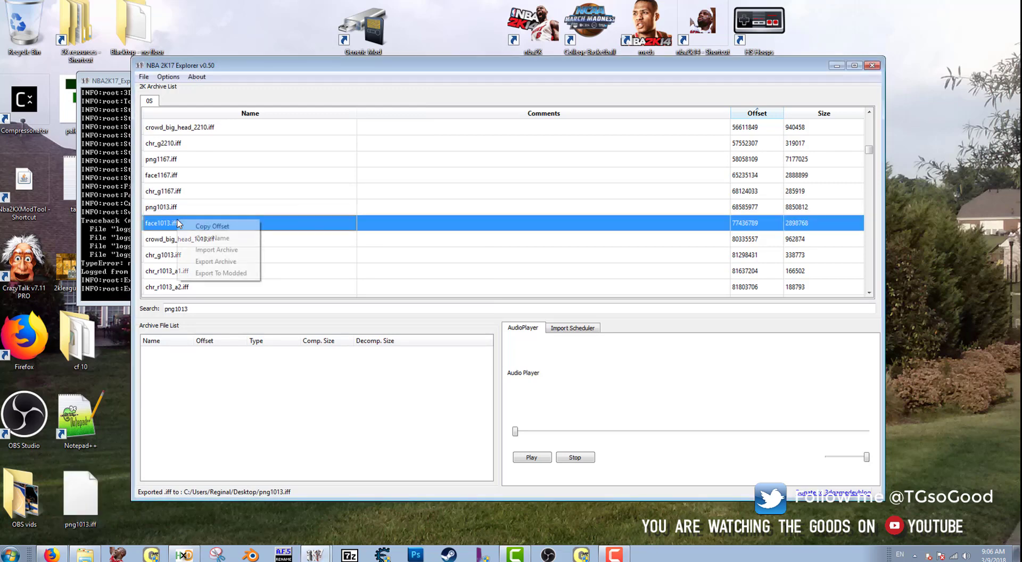
click(216, 261)
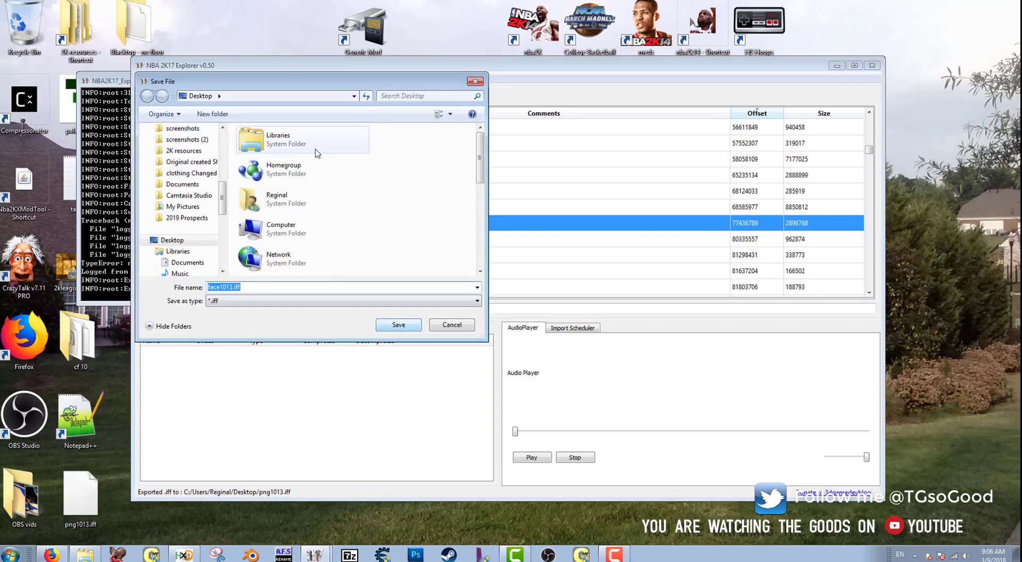
click(398, 325)
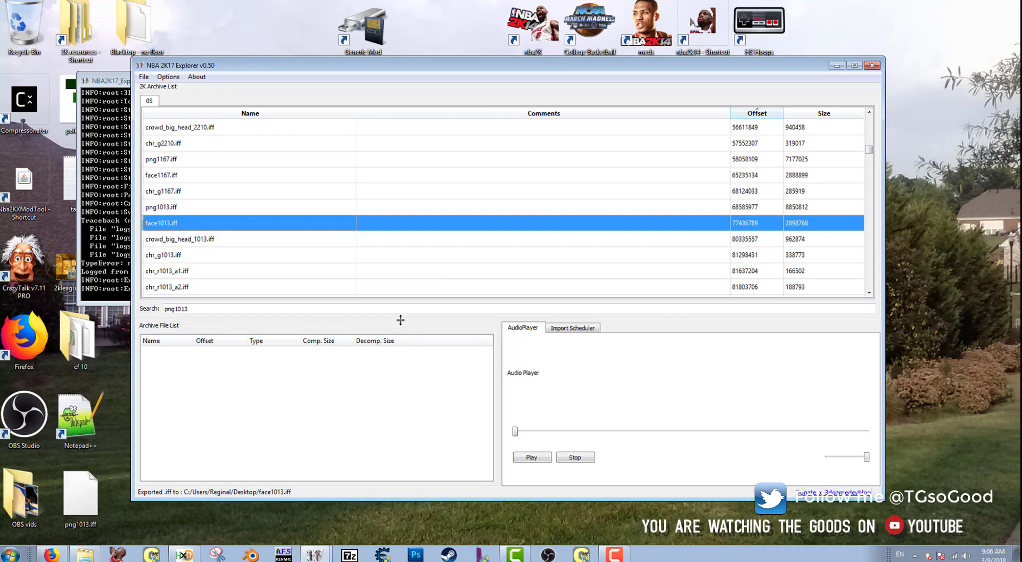
click(872, 66)
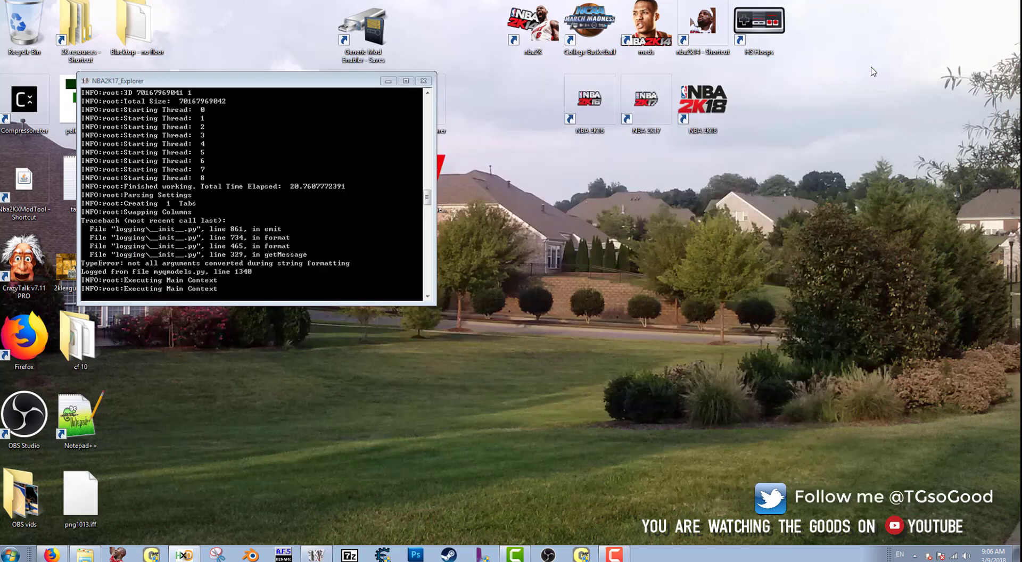
click(424, 81)
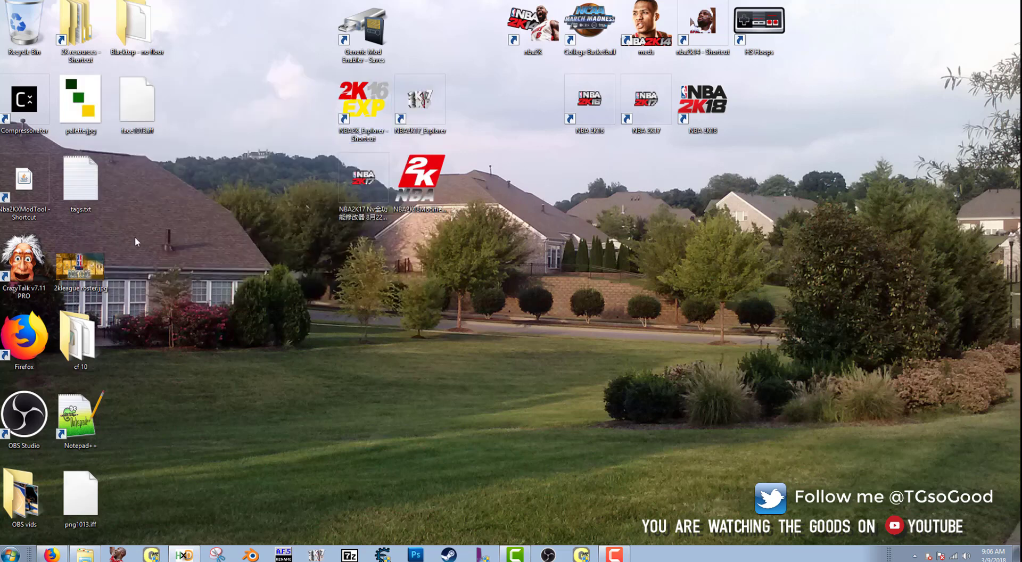
Step: Move face1013.iff and png1013.iff to an open area of the desktop, one below the other, and select them
drag(134, 121, 191, 201)
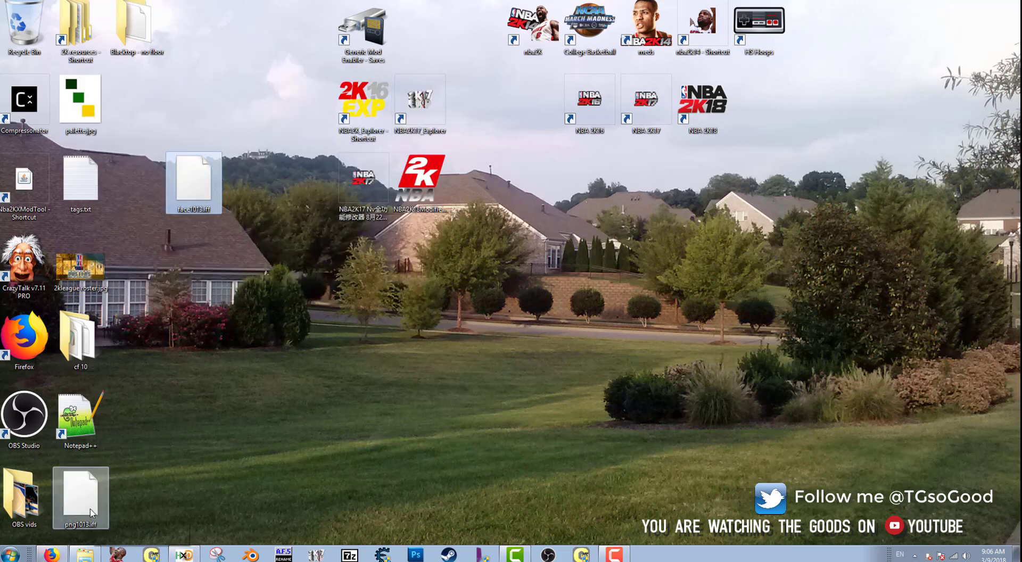
drag(92, 513, 212, 261)
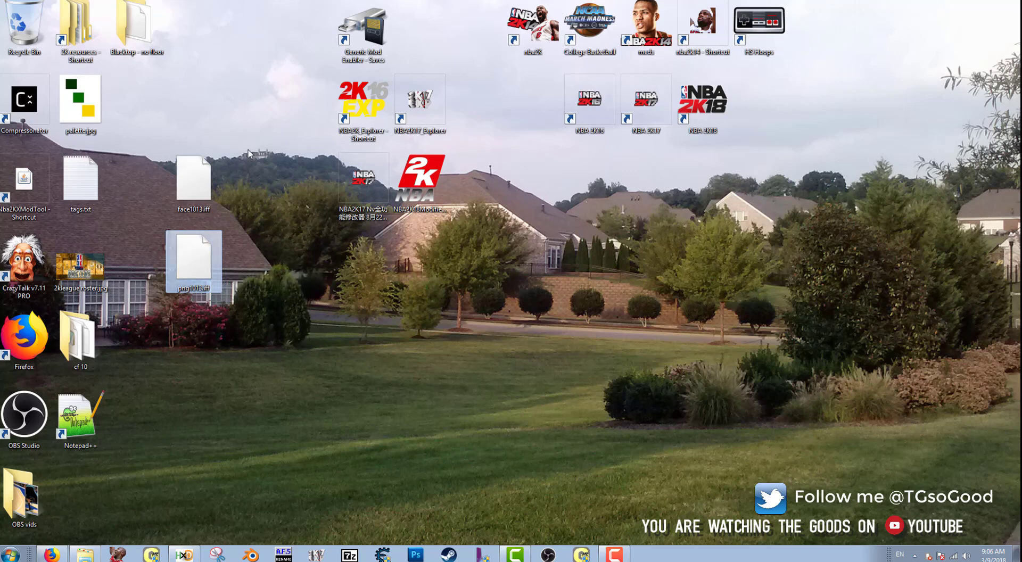
drag(225, 142, 188, 278)
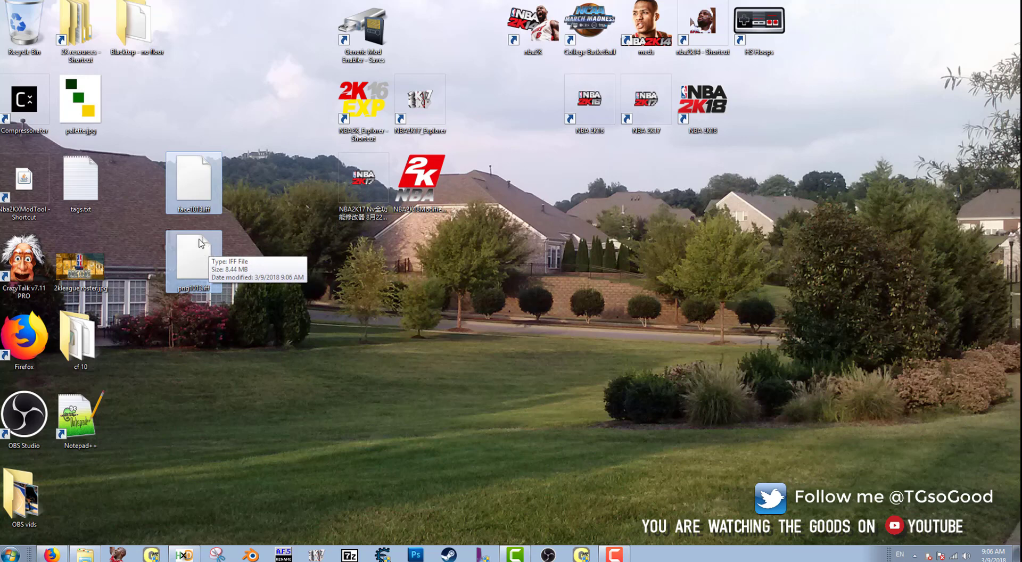
click(198, 280)
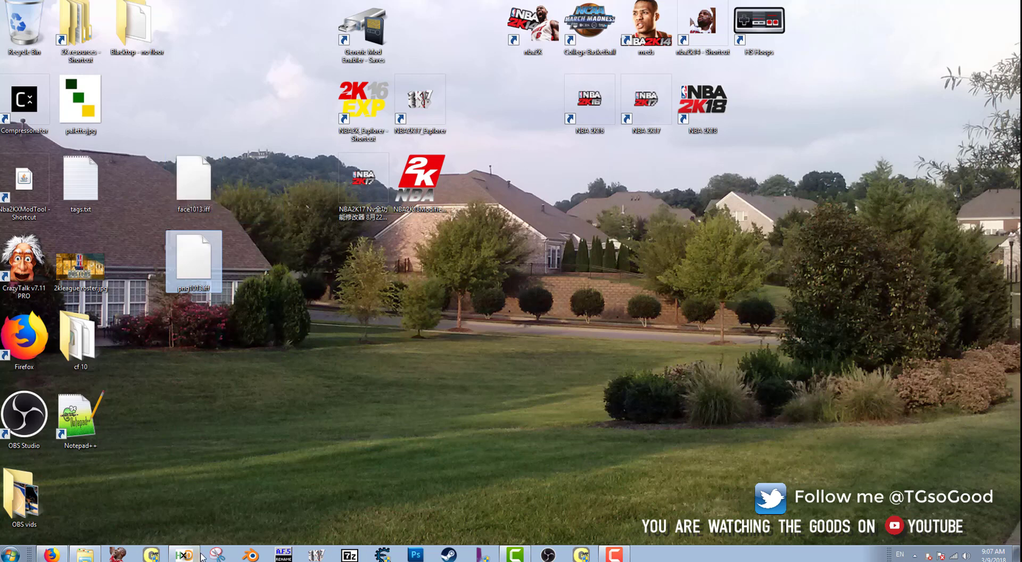
mouse_move(180, 557)
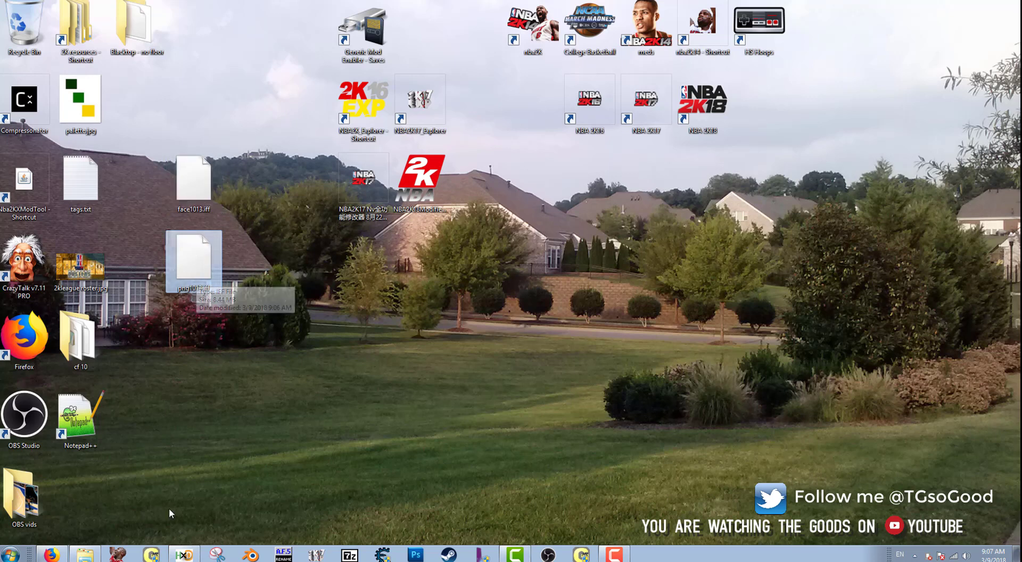
mouse_move(81, 558)
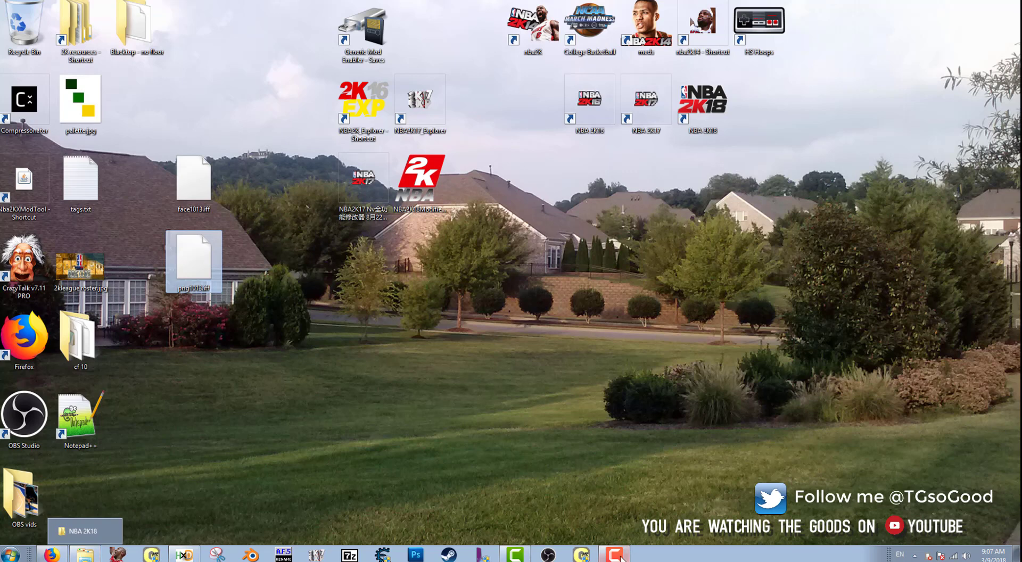
click(616, 555)
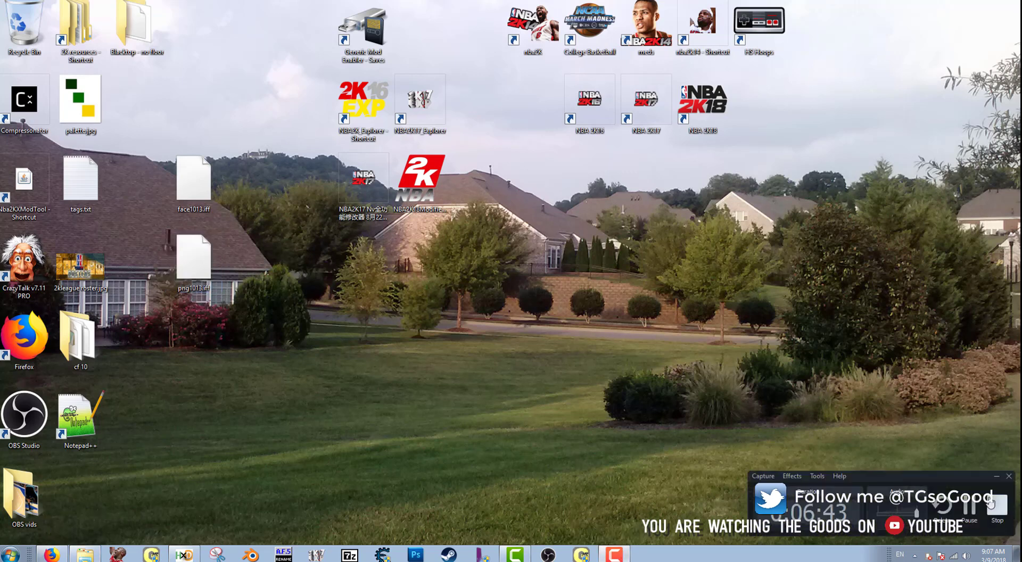